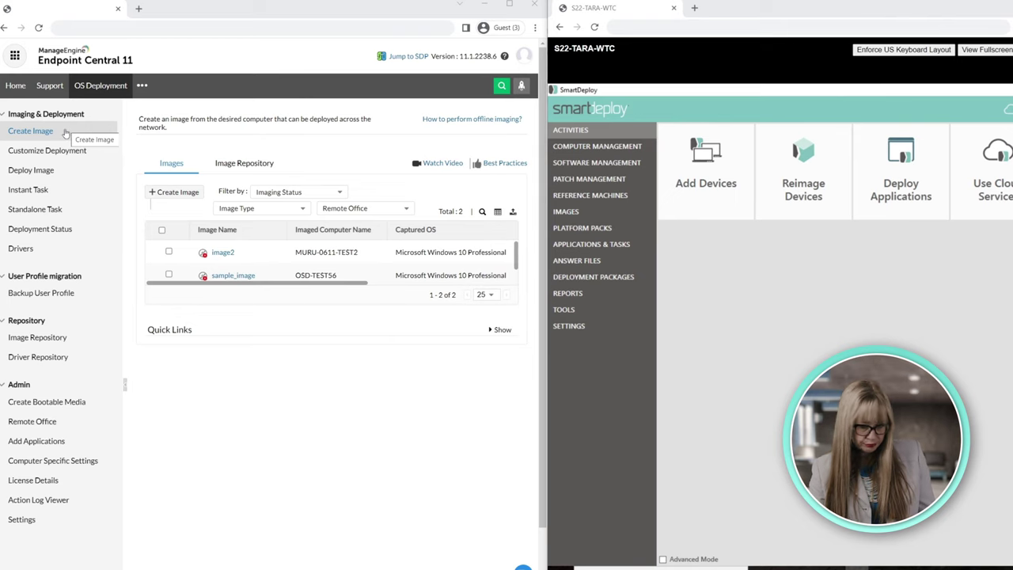
# - Glance at the image creation wizard, return to captured images, then list the 8 discovered drivers
pyautogui.click(171, 195)
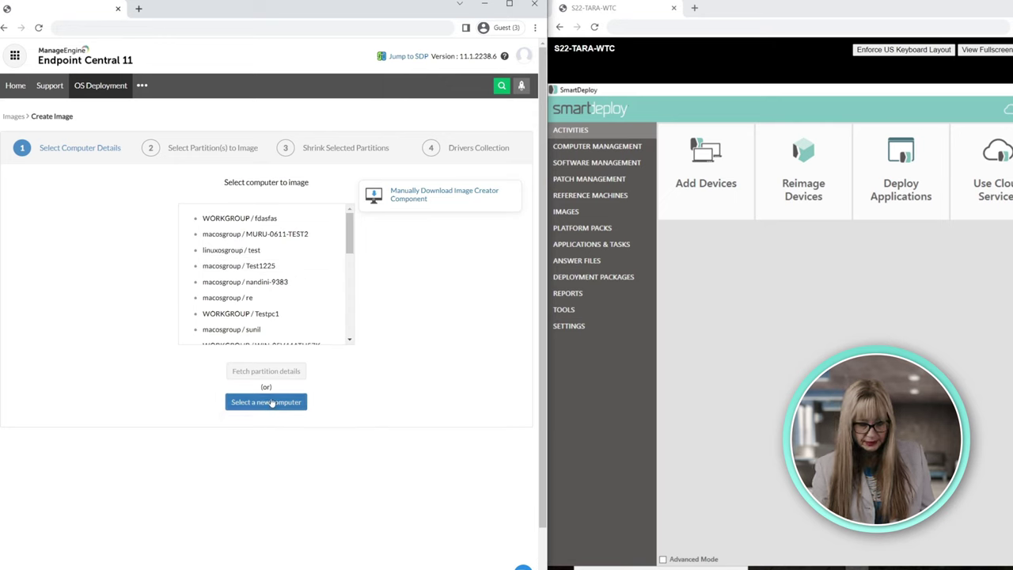
pyautogui.click(15, 117)
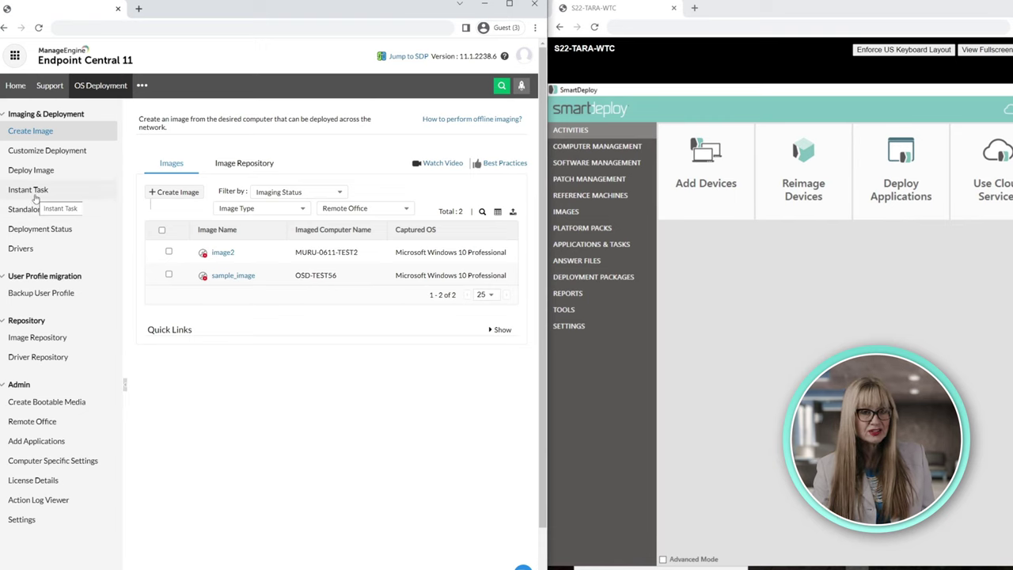
pyautogui.click(26, 250)
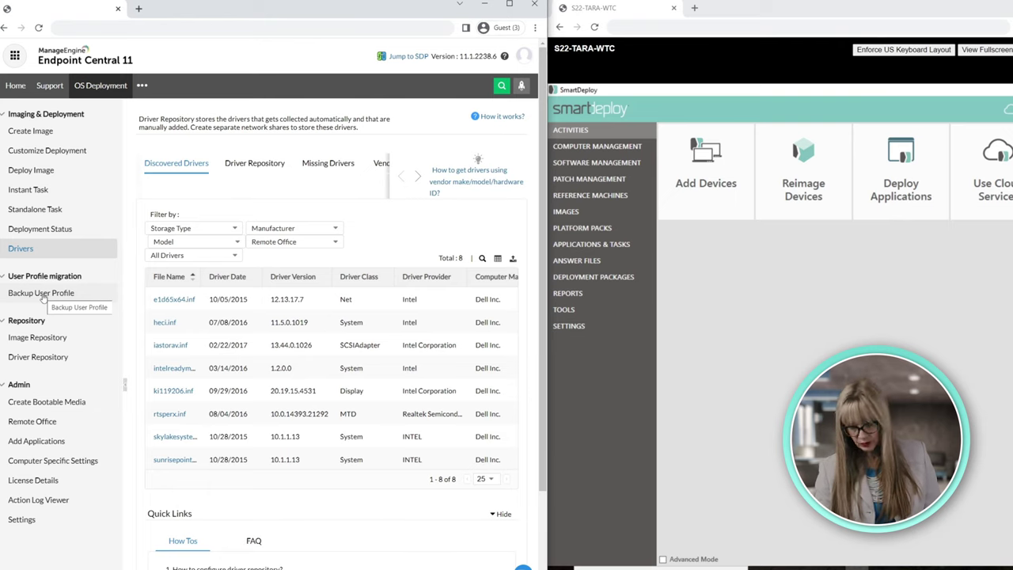
# - Browse Image Repository and Driver Repository, then view the three 64-bit bootable media entries
pyautogui.click(40, 343)
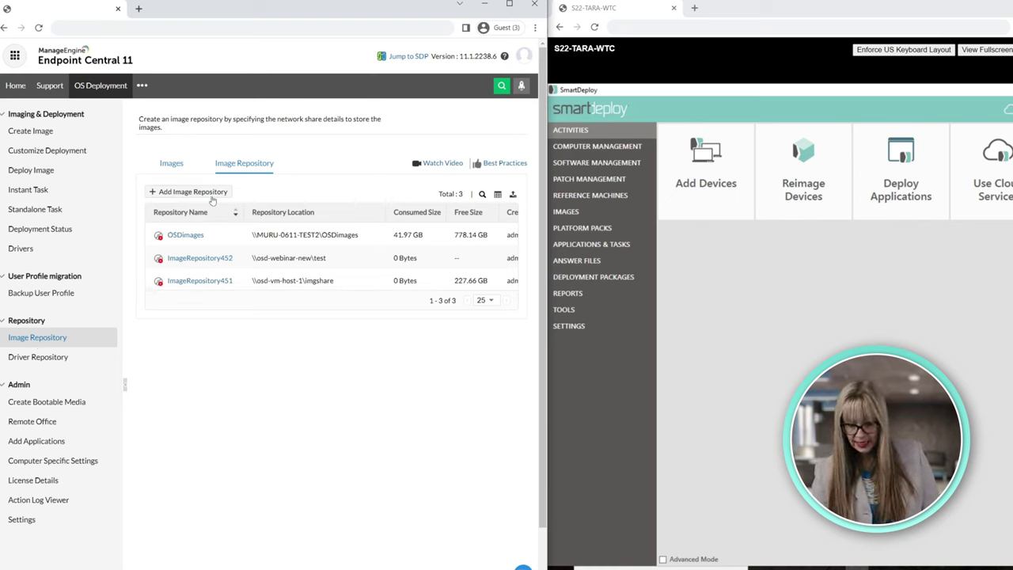
pyautogui.click(45, 360)
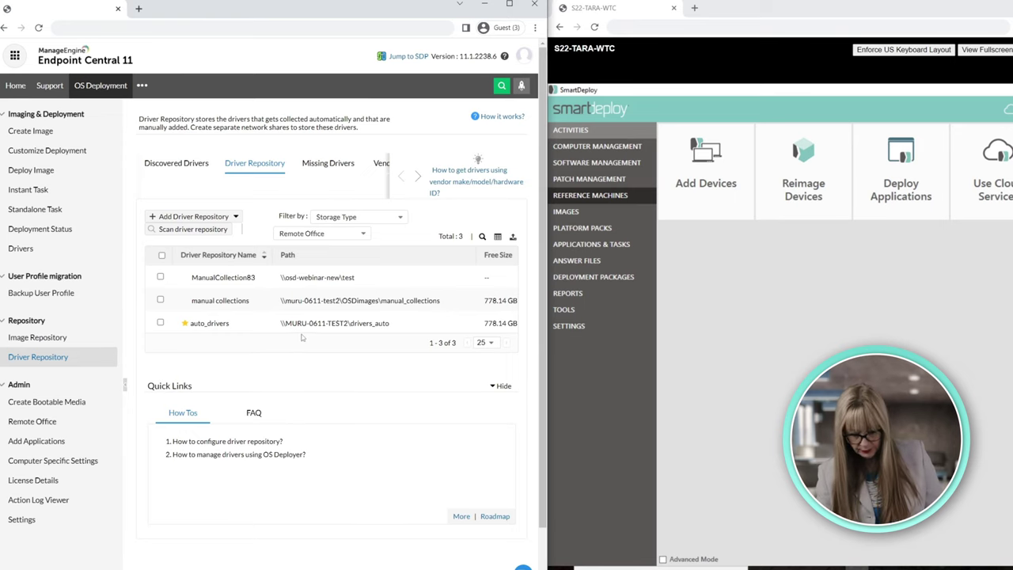
pyautogui.click(62, 404)
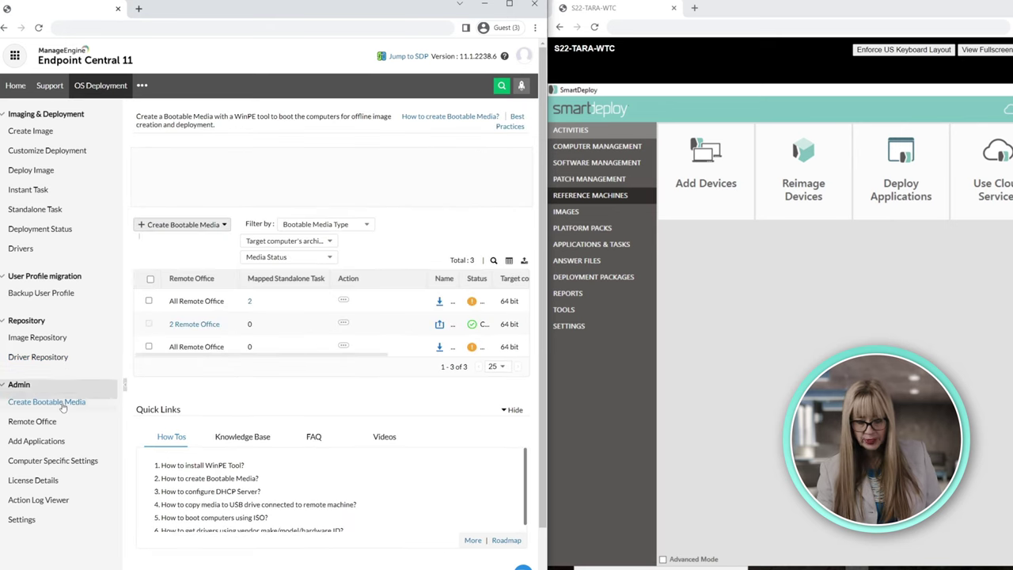
# - Check bootable media types and Remote Office, then list Application185 (Driver) and Application184 (Software)
pyautogui.click(190, 225)
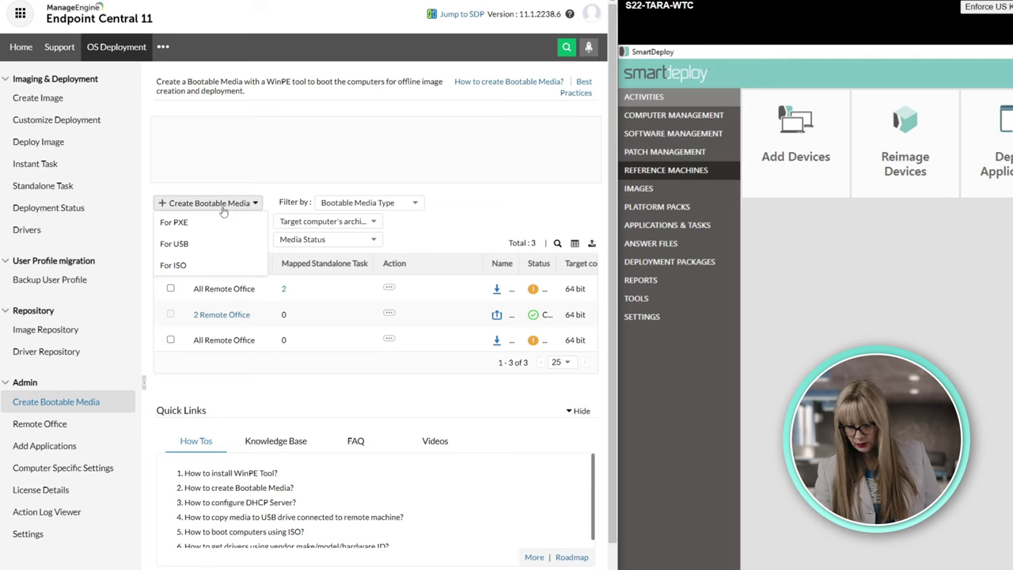
pyautogui.click(41, 424)
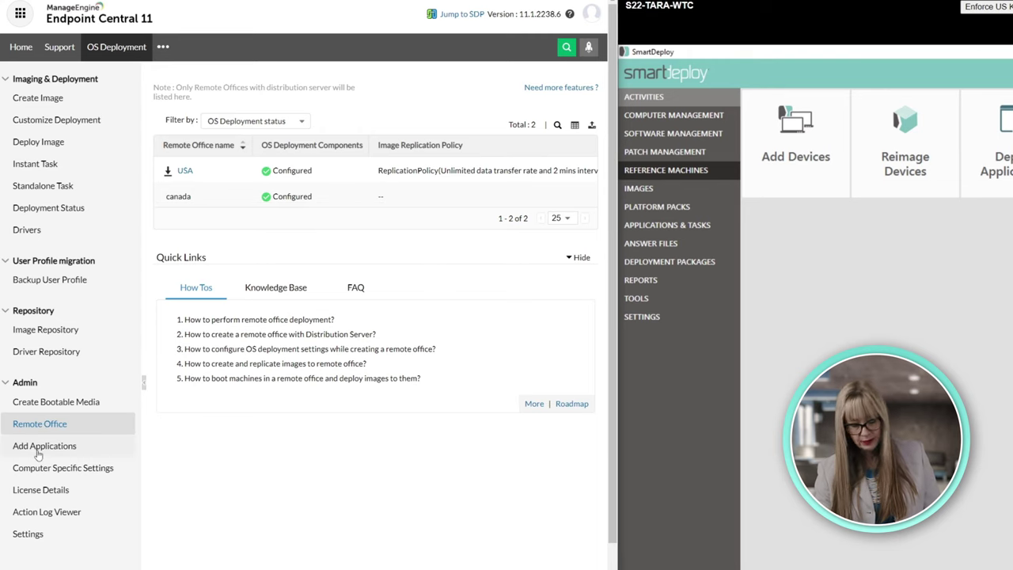
pyautogui.click(38, 452)
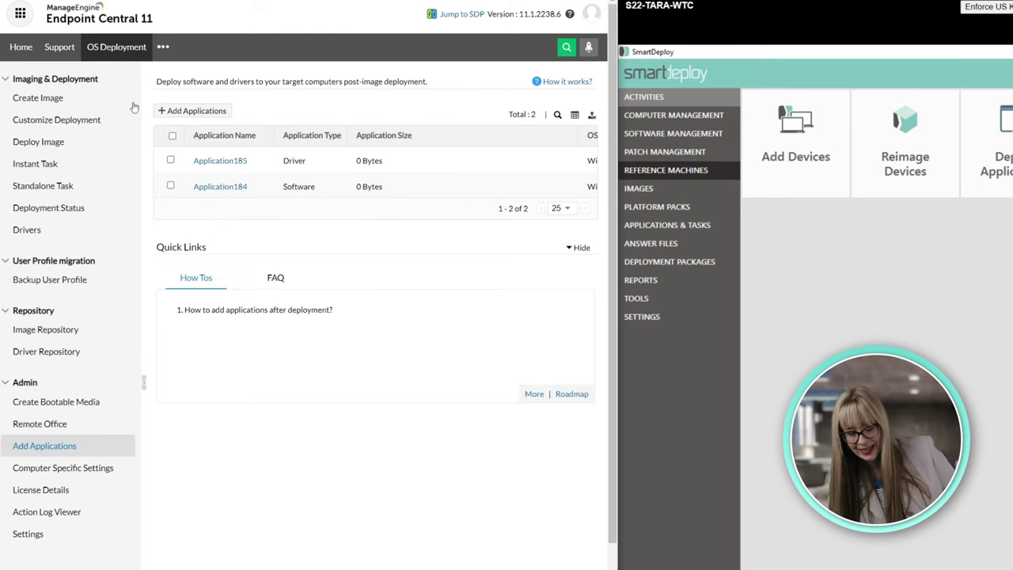
# - Start a new Software application entry prefilled as Application1611
pyautogui.click(206, 113)
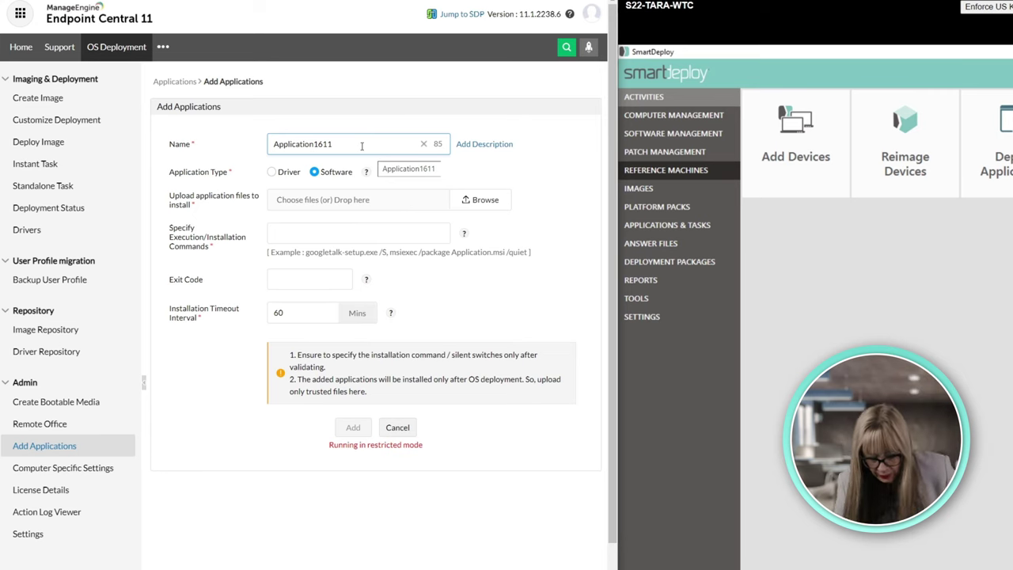
# - Show Computer Specific Settings for Testpc-1 and 7malai-test, both with user accounts Not Configured
pyautogui.click(87, 469)
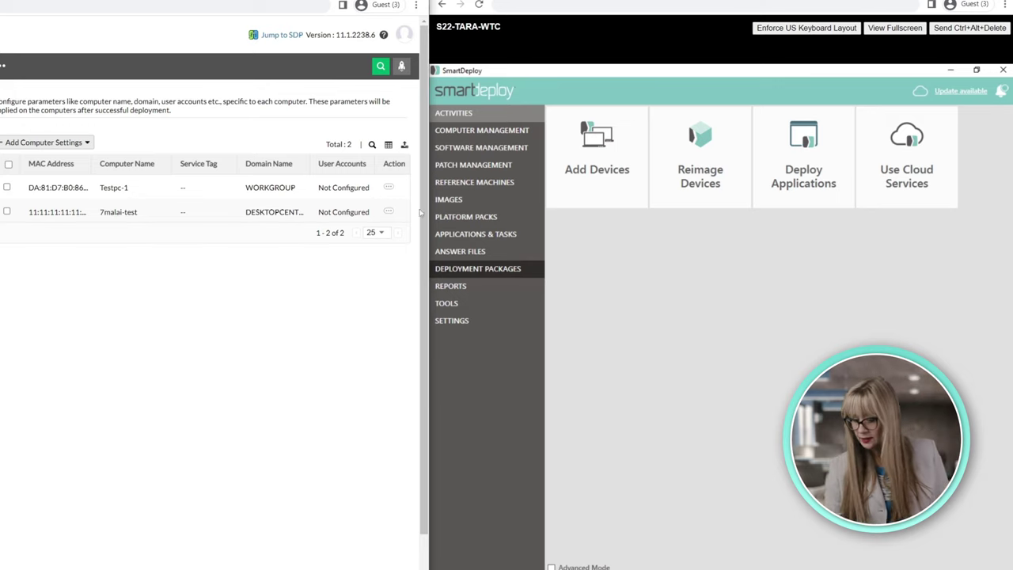
# - Review the Add Devices and Install Client options, then view the six-machine All Computers group
pyautogui.click(595, 162)
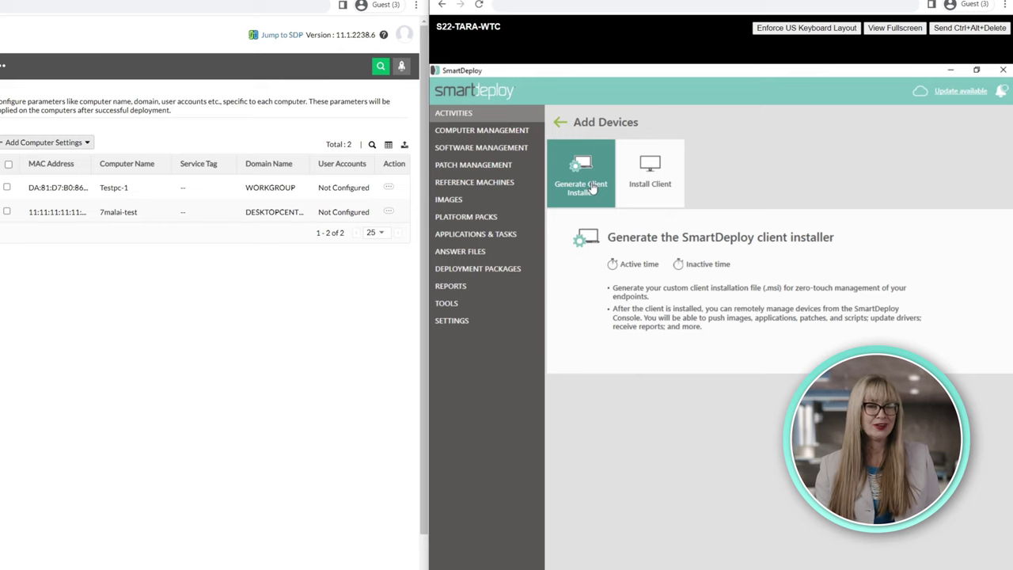
pyautogui.click(662, 185)
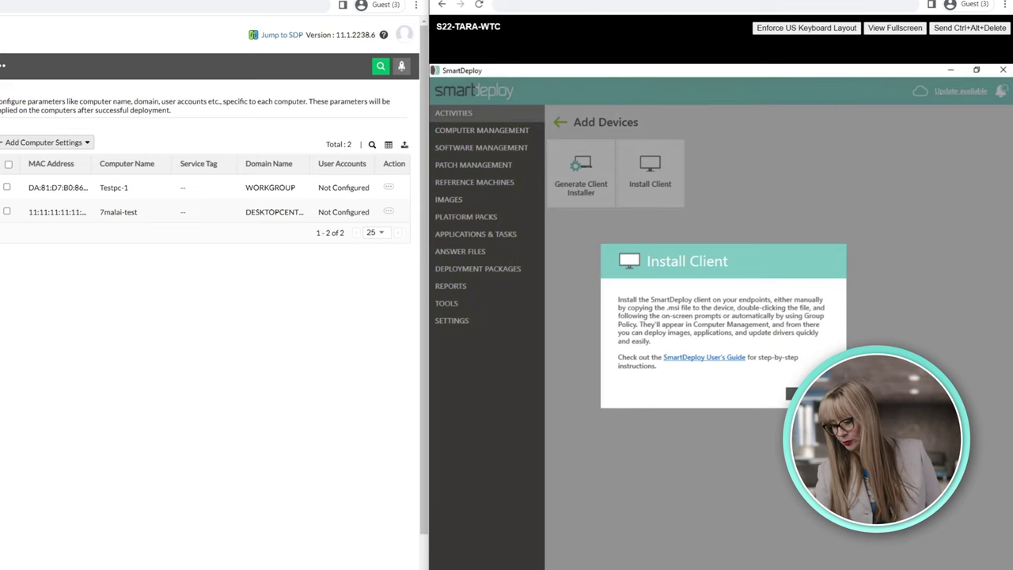
pyautogui.click(792, 393)
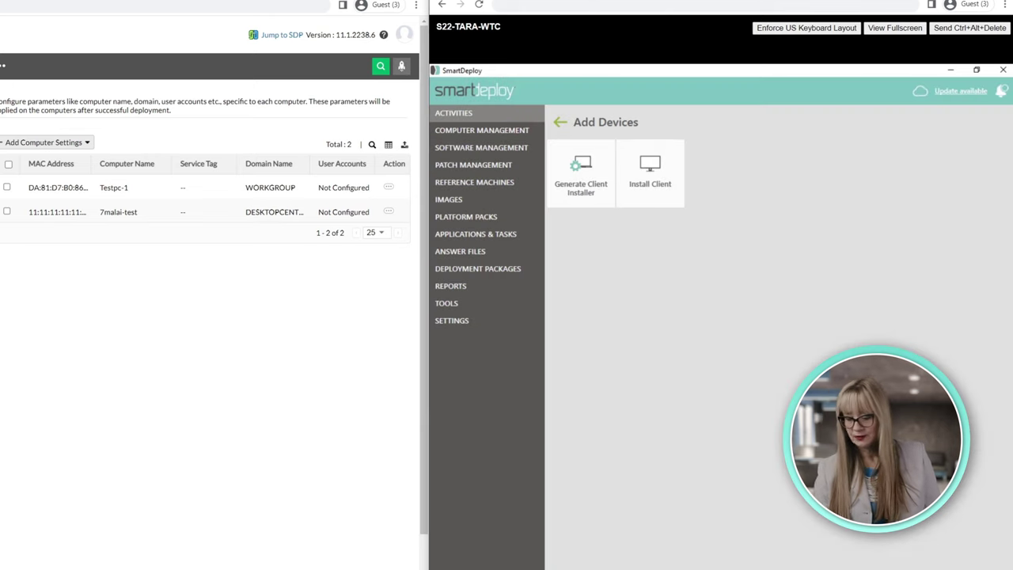
pyautogui.click(484, 132)
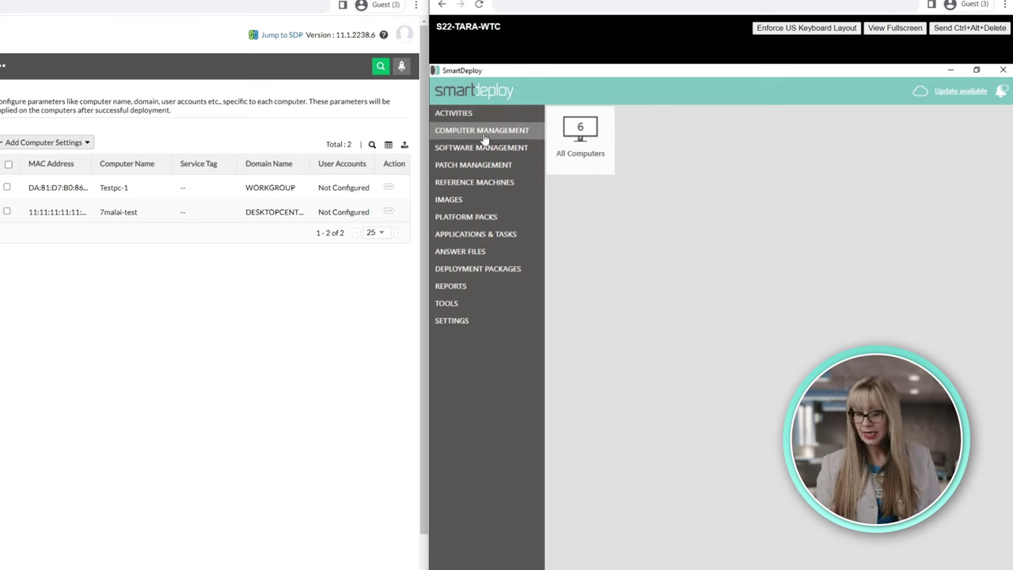
# - View BILLY's installed software, then list inventory apps like Evernote, Chrome, Edge and OneDrive
pyautogui.click(561, 144)
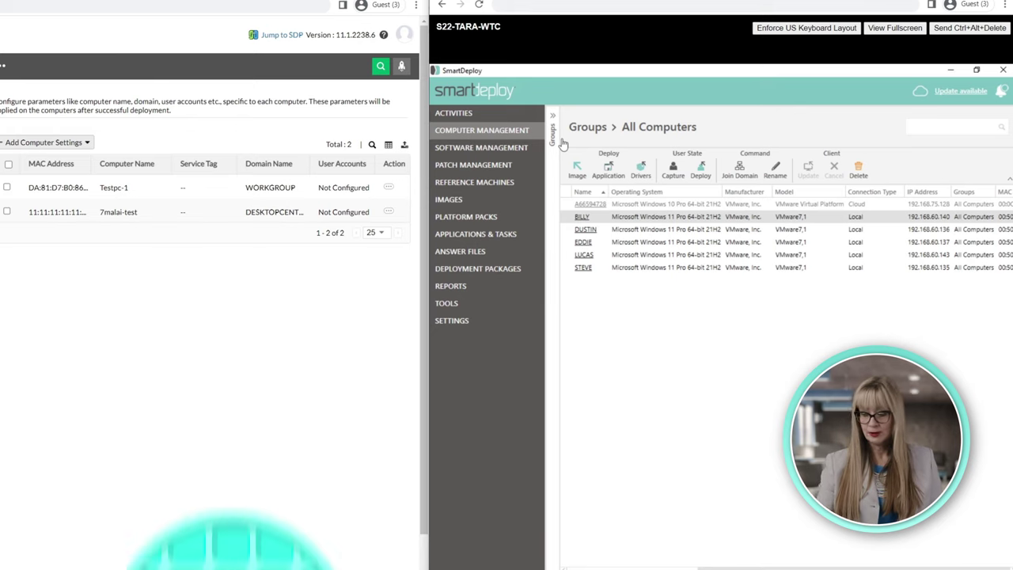
pyautogui.click(582, 217)
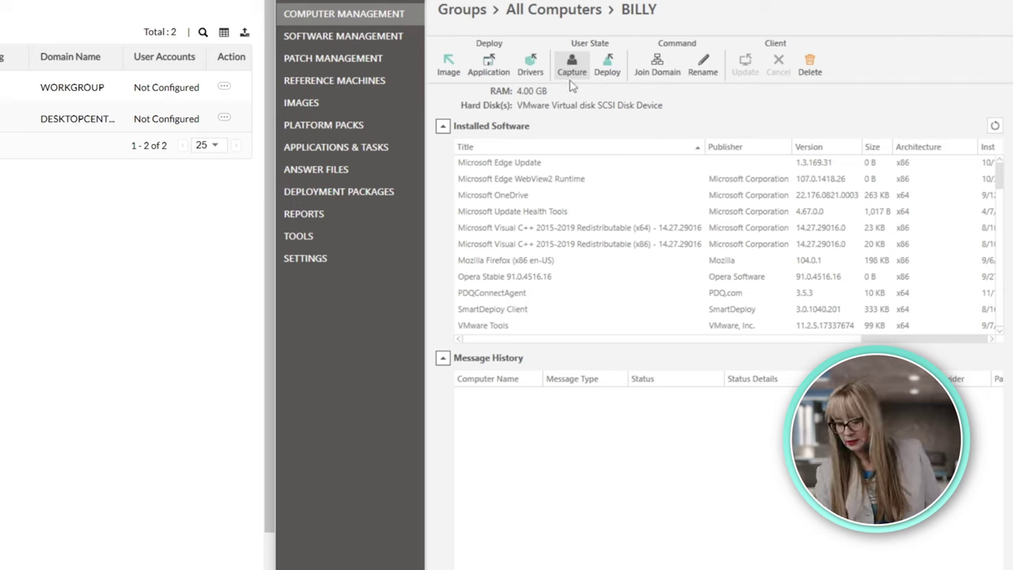
pyautogui.click(347, 36)
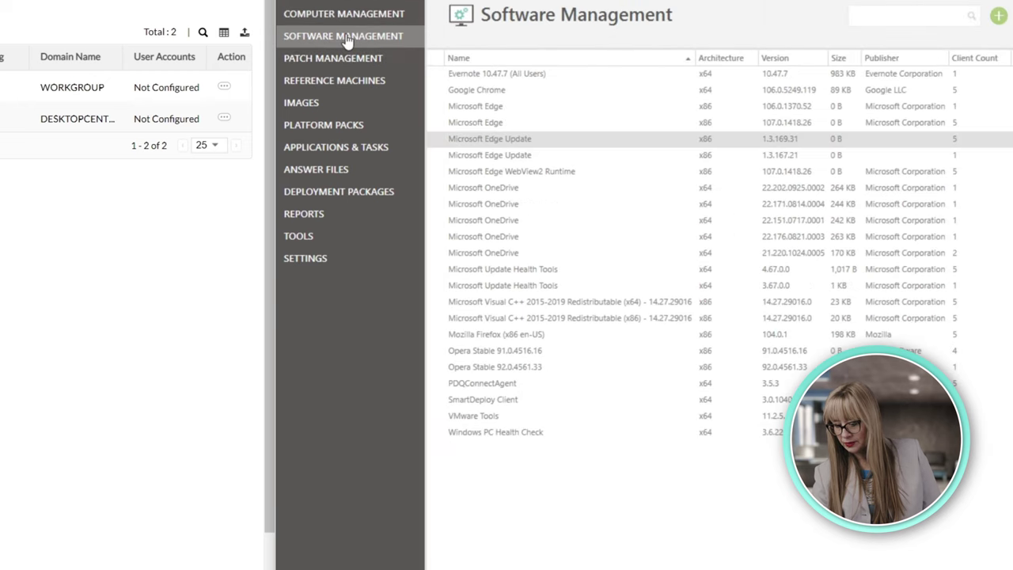
# - Check Microsoft Edge Update's actions, then show patch actions for DUSTIN among six clients with pending updates
pyautogui.rightClick(541, 147)
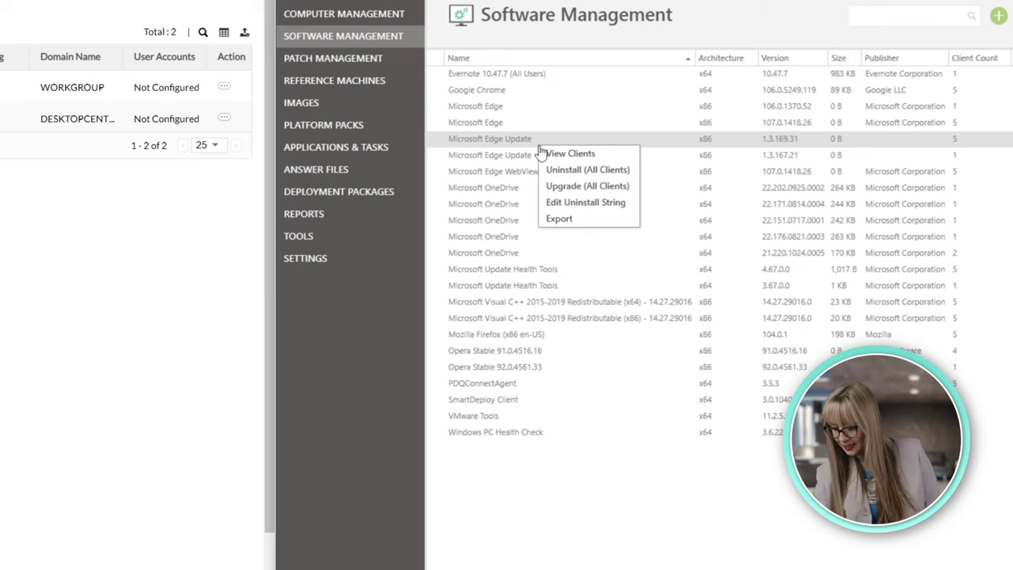
pyautogui.click(338, 57)
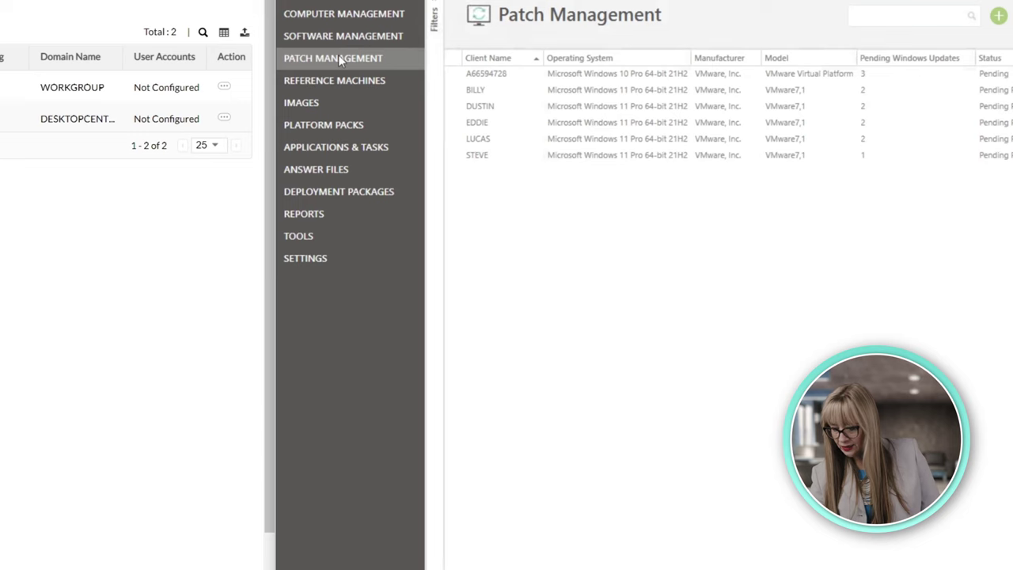
pyautogui.rightClick(541, 114)
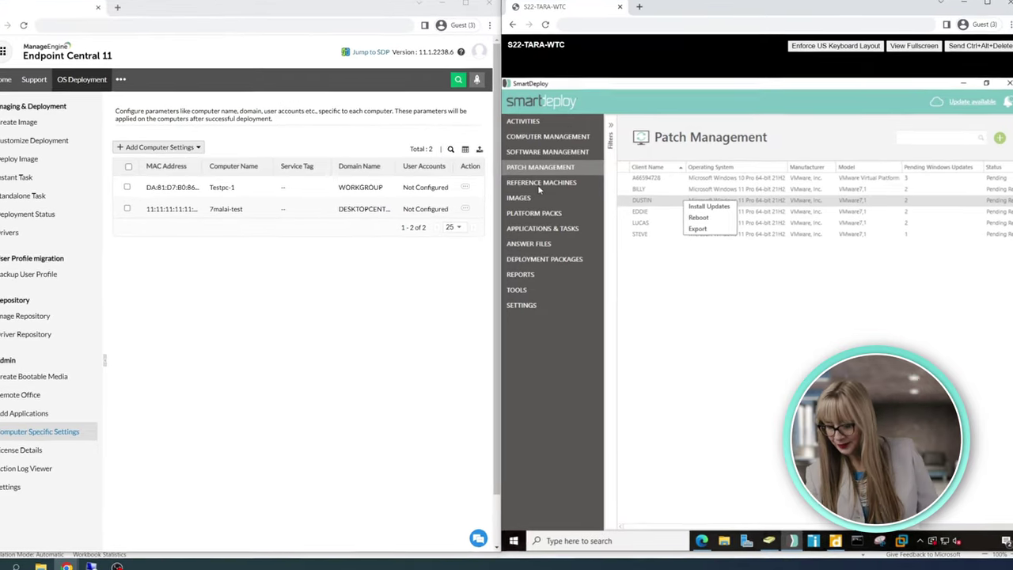
# - Tour Reference Machines through Deployment Packages, ending on the Operating Systems report: 5 Windows 11, 1 Windows 10
pyautogui.click(538, 184)
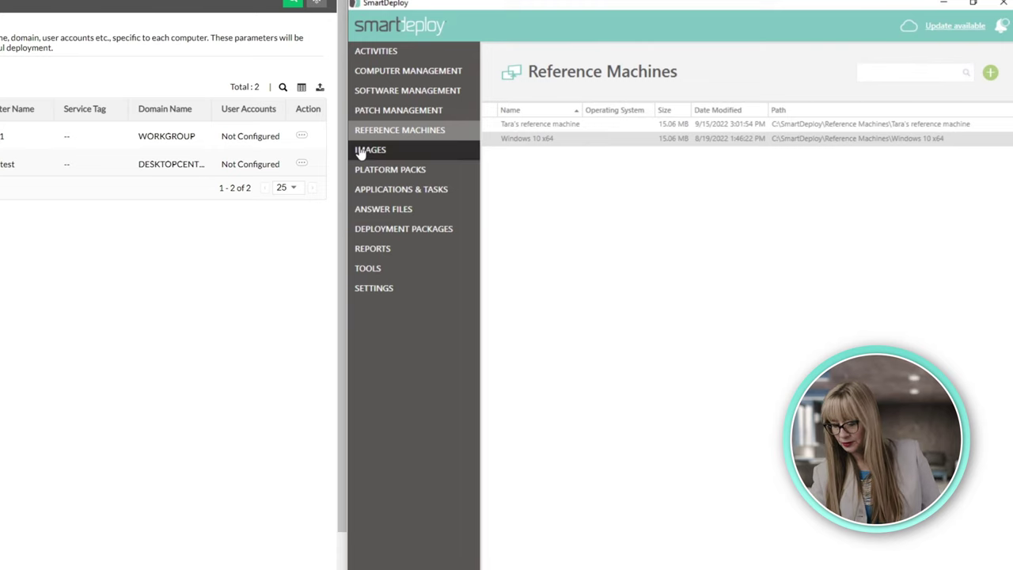
pyautogui.click(361, 152)
pyautogui.click(405, 173)
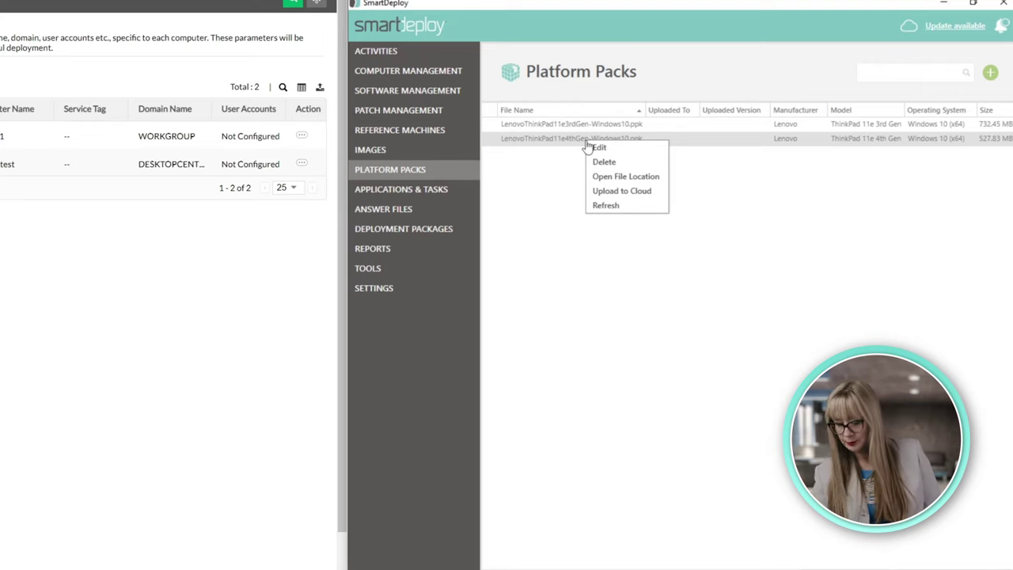
pyautogui.click(428, 193)
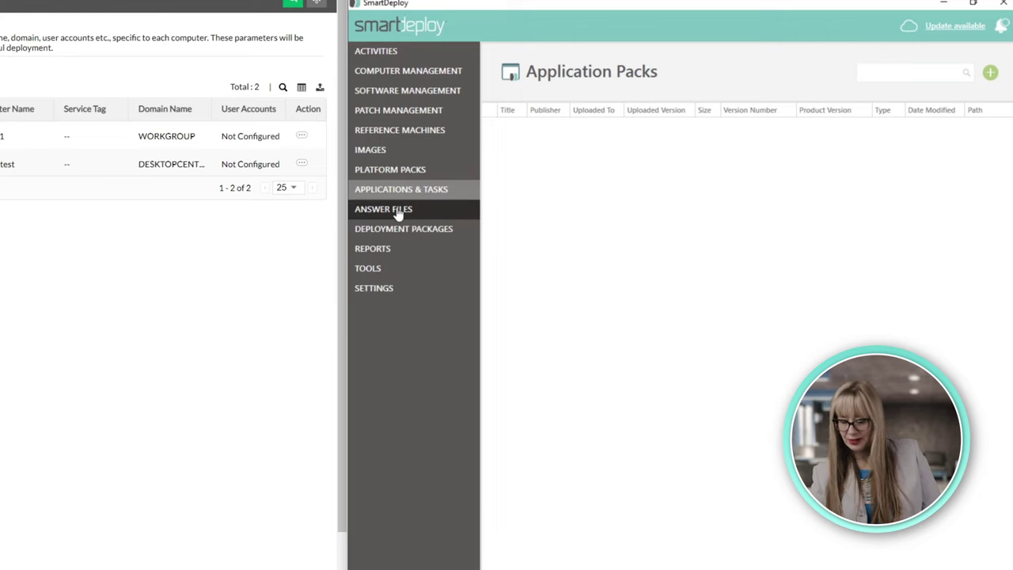
pyautogui.click(398, 212)
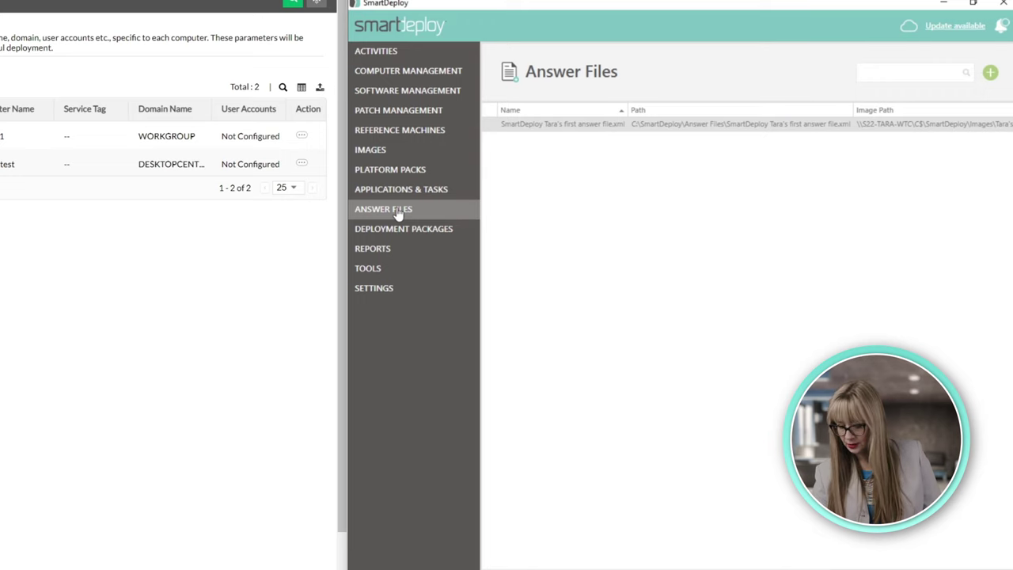
pyautogui.click(390, 230)
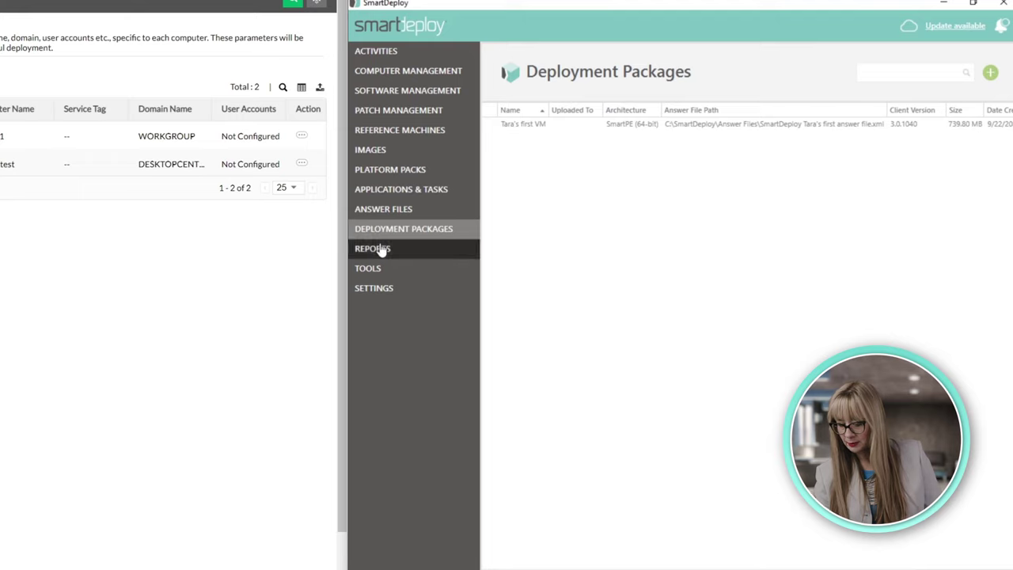
pyautogui.click(383, 251)
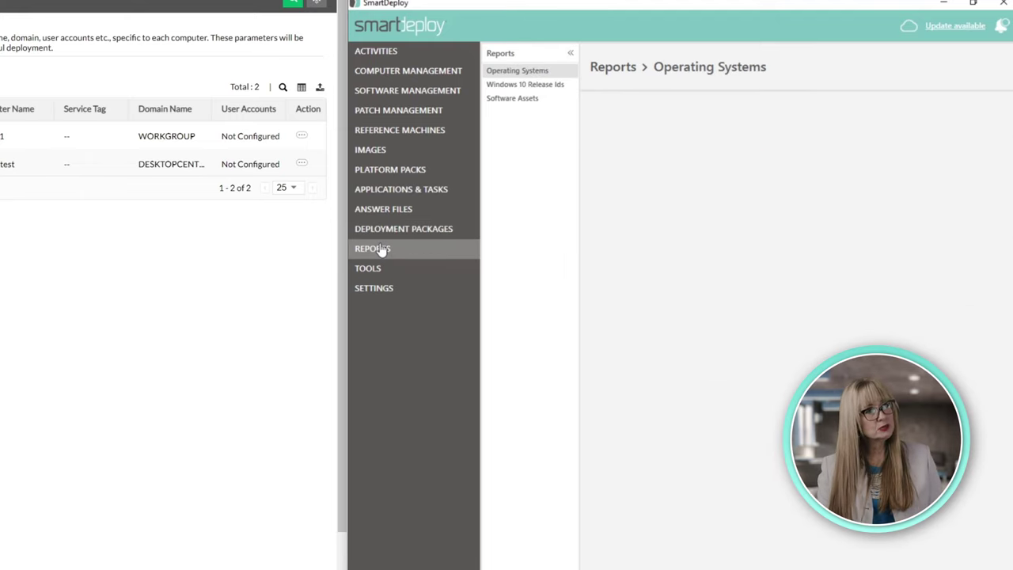
# - Show the Windows 10 Release Ids report, then Software Assets with Microsoft Edge at 6 (11.54%)
pyautogui.click(520, 86)
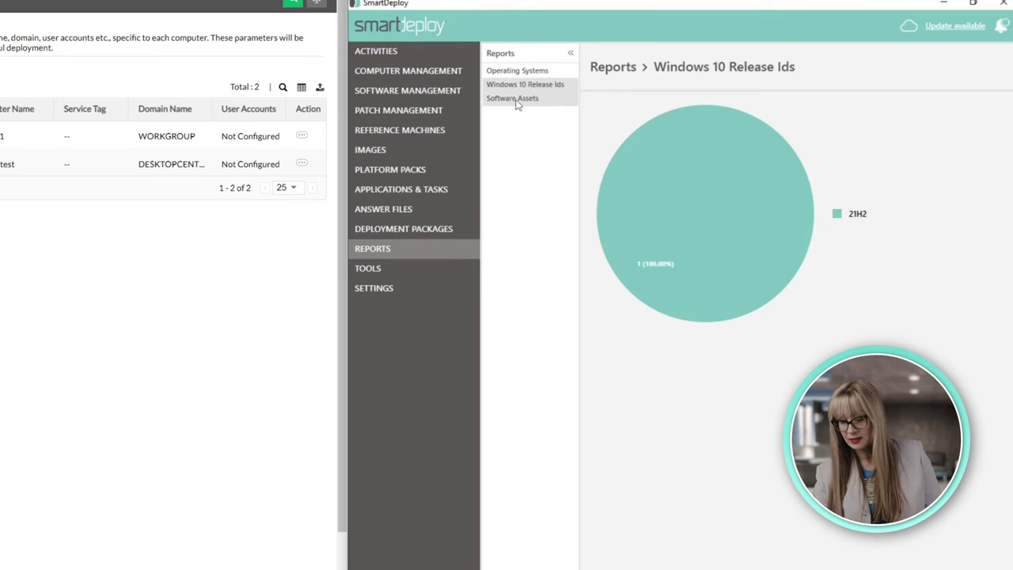
pyautogui.click(516, 102)
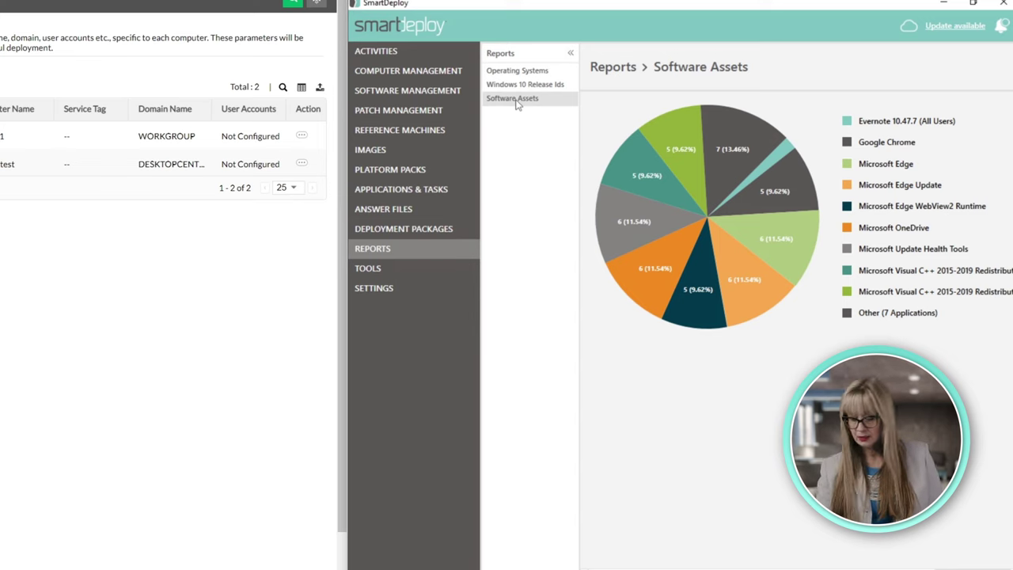
pyautogui.click(376, 269)
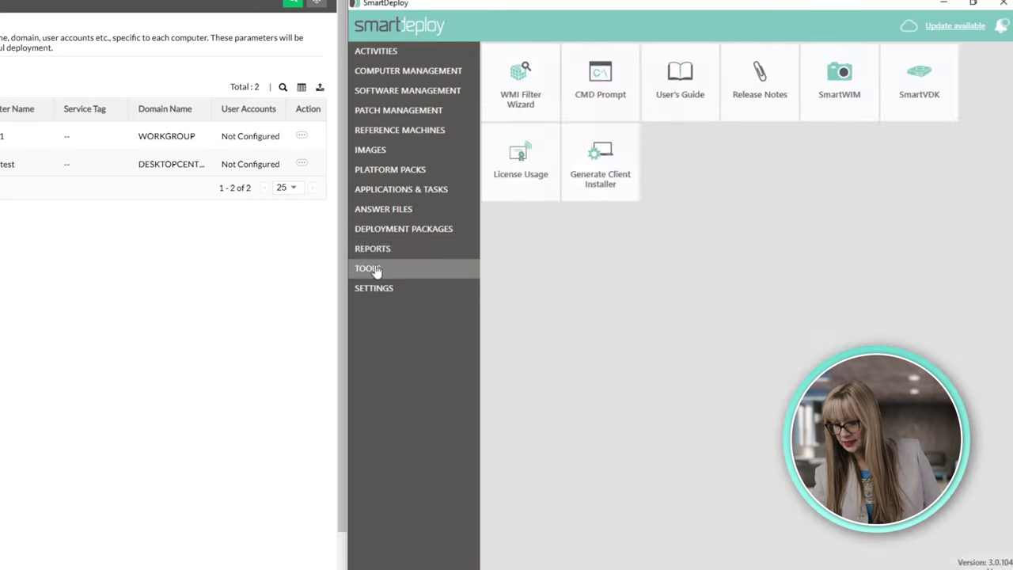